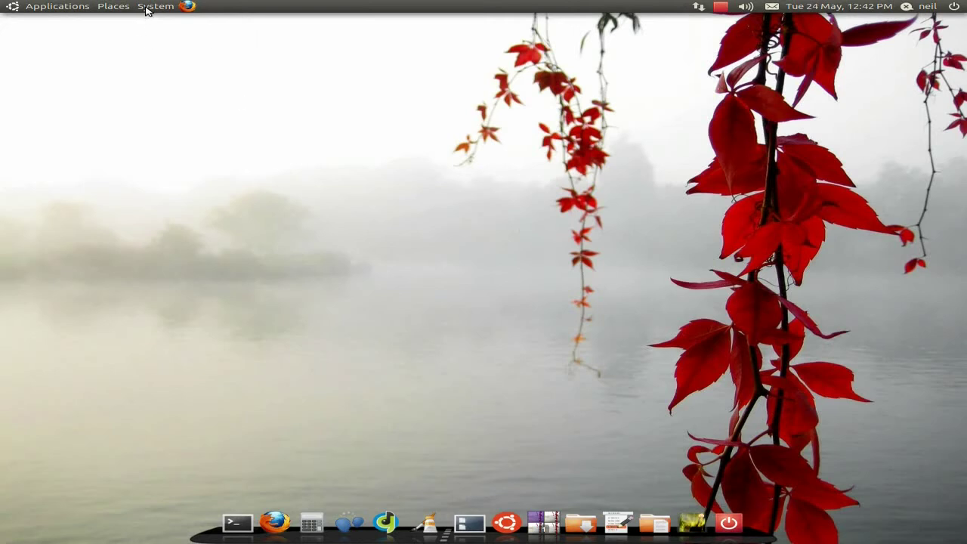
Launch Additional Drivers from the System > Administration menu to list the NVIDIA drivers
{"action": "left_click", "coordinate": [146, 7]}
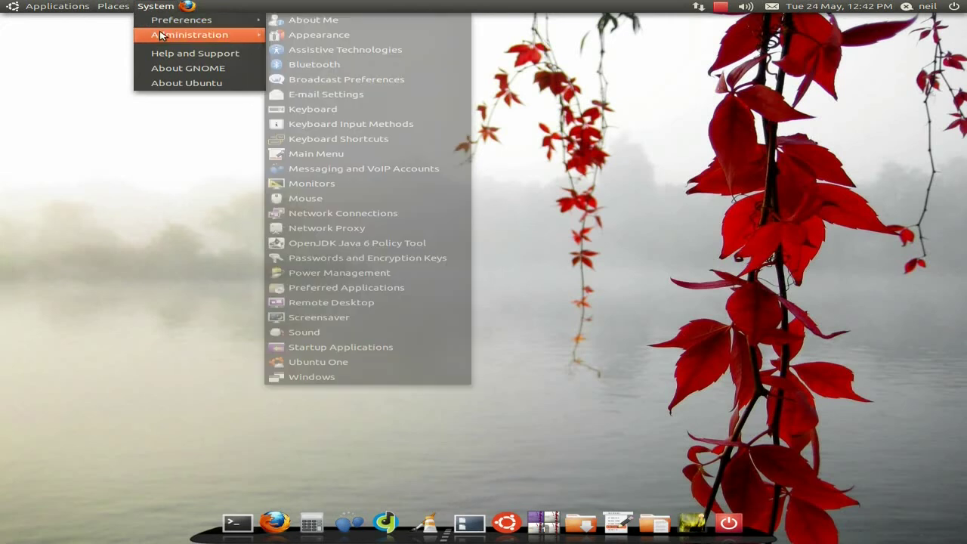
{"action": "mouse_move", "coordinate": [190, 35]}
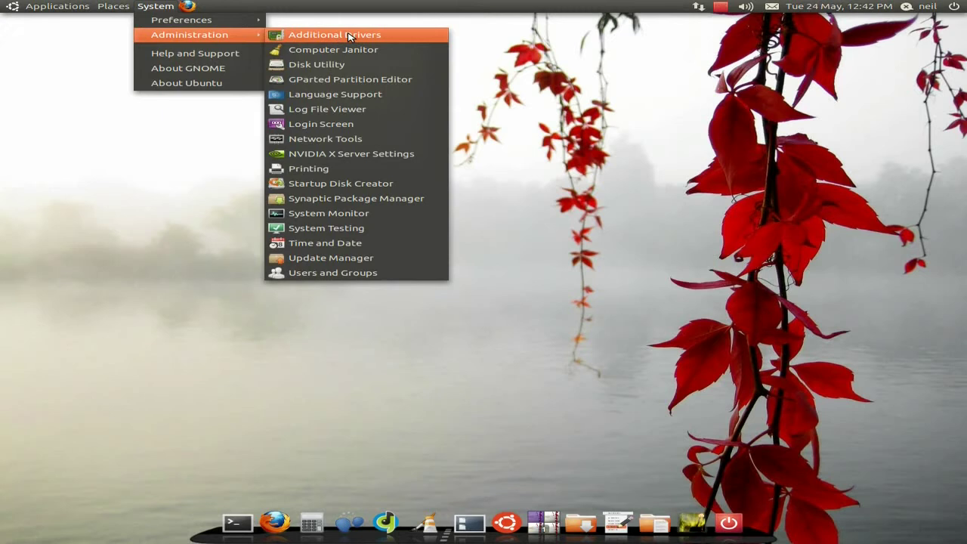
{"action": "left_click", "coordinate": [349, 37]}
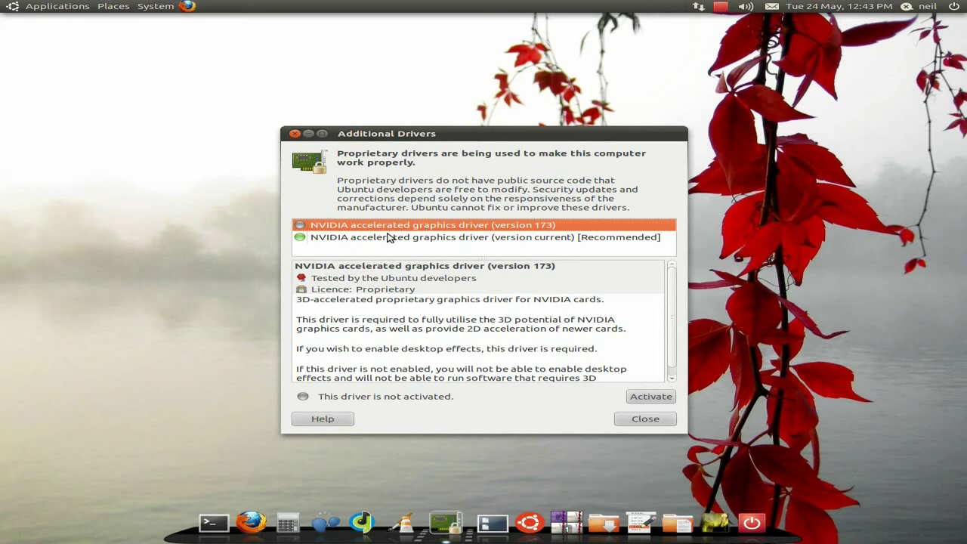
Select the recommended current NVIDIA driver to confirm it is activated and in use
{"action": "left_click", "coordinate": [427, 240]}
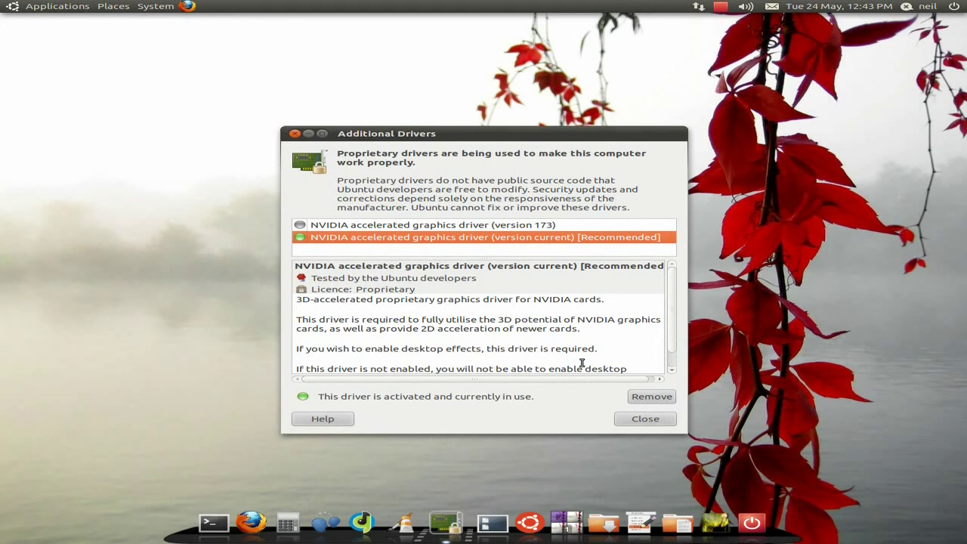
{"action": "left_click", "coordinate": [645, 418]}
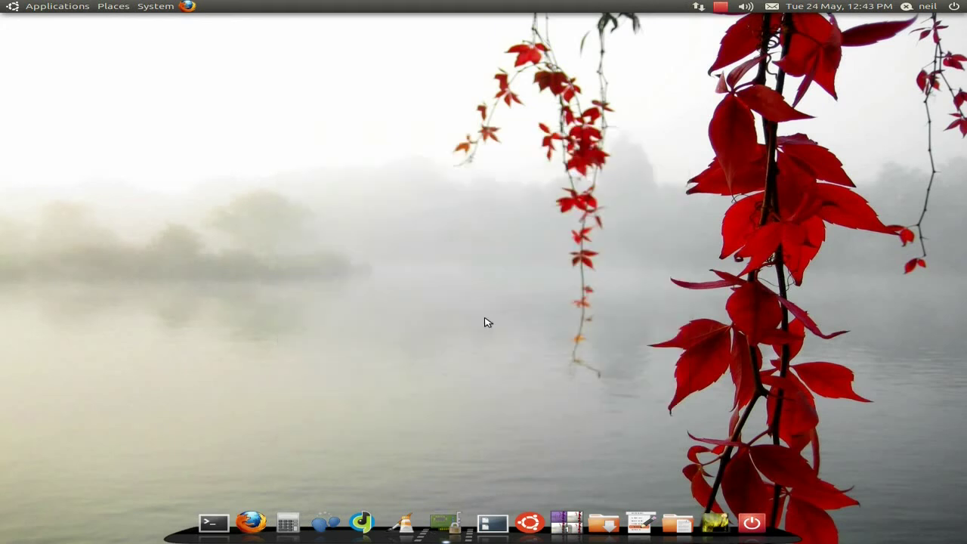